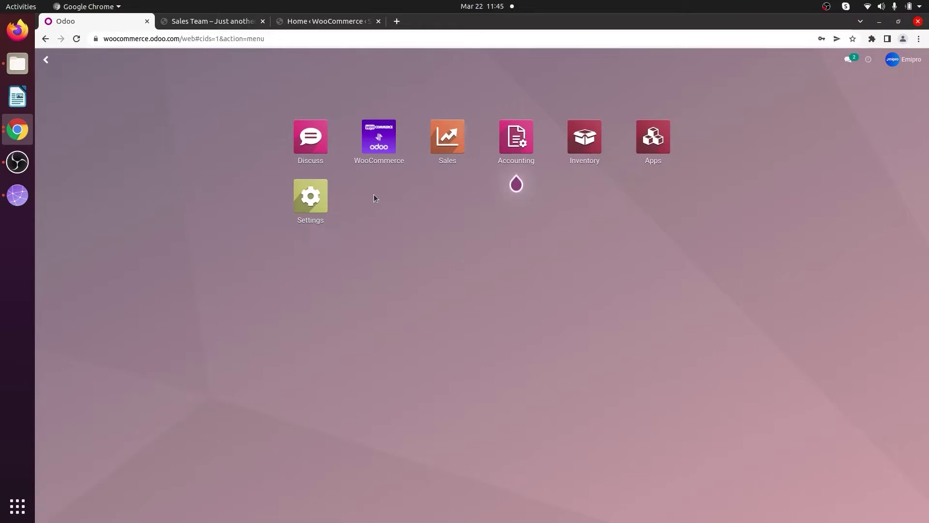
- Open the WooCommerce connector dashboard and start a new instance from the onboarding panel
left_click(374, 156)
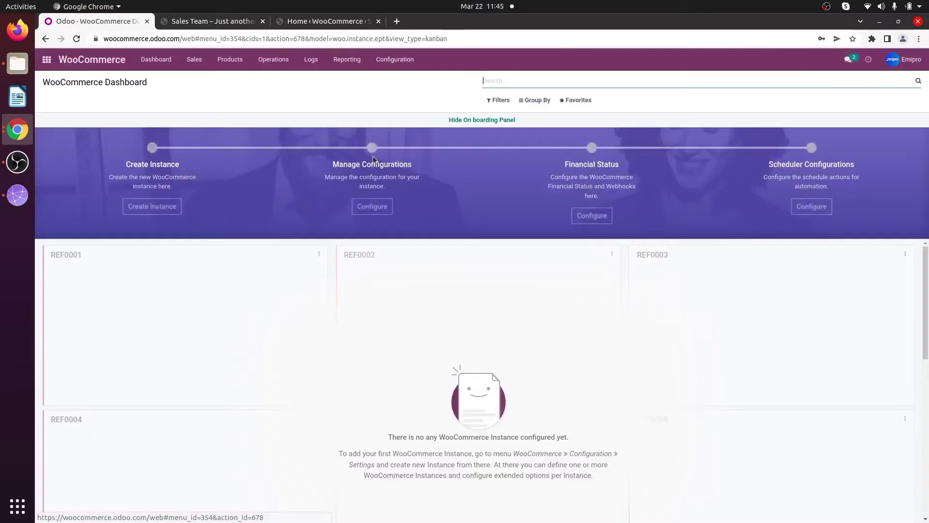
left_click(153, 207)
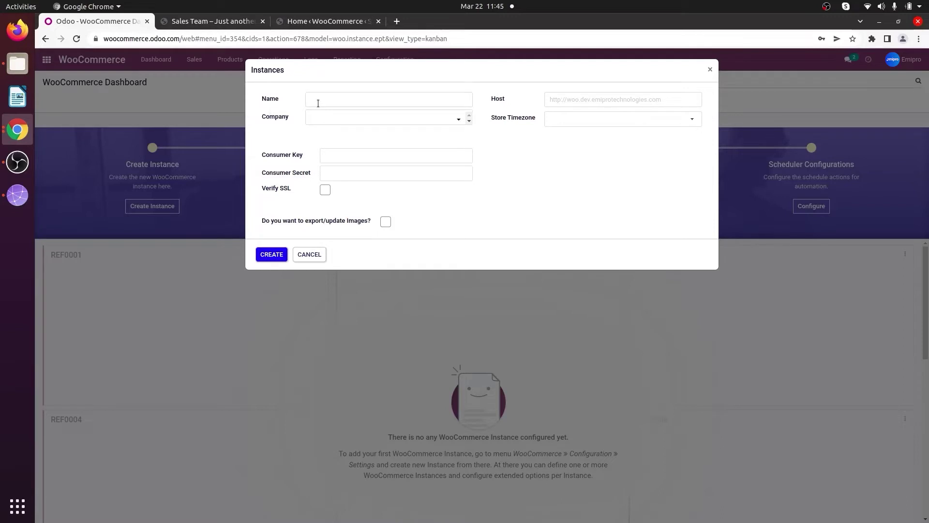
type("WooComme")
type("rce Store 1")
left_click(212, 21)
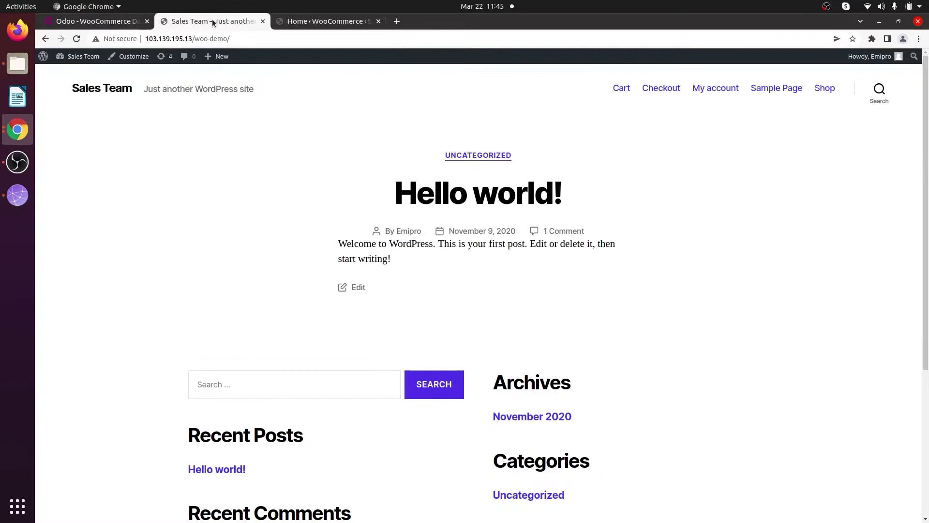
left_click(236, 39)
left_click_drag(236, 39, 142, 40)
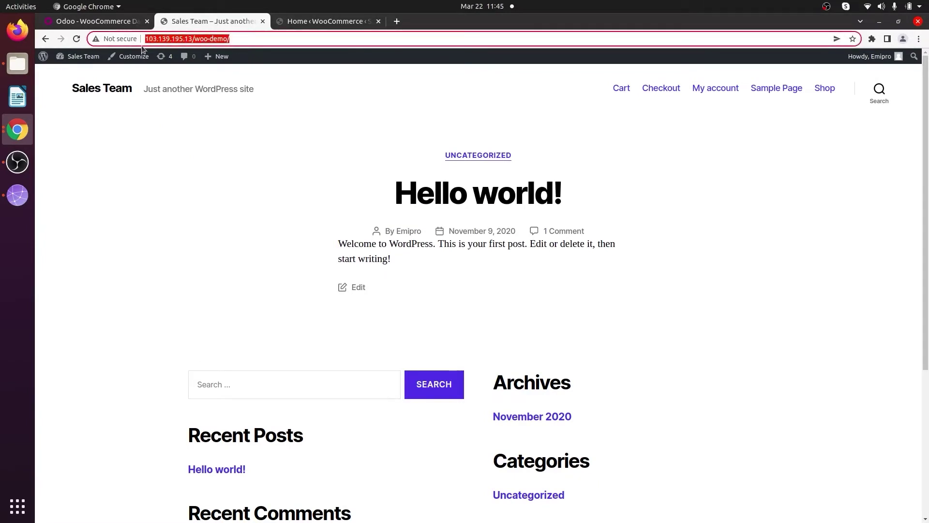
left_click(95, 21)
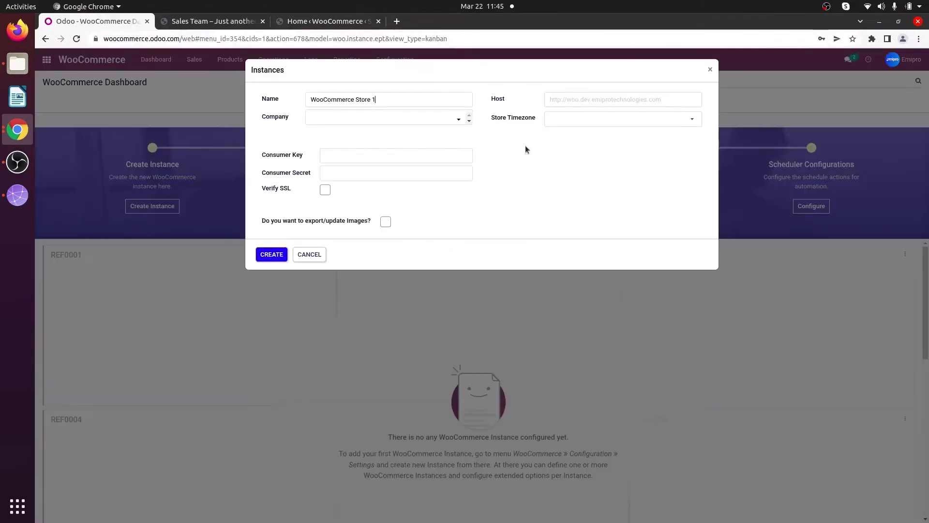
left_click(565, 101)
type("http://103.139.195.13/woo-demo/")
- Assign the instance to My Company and choose Asia/Kolkata as the store timezone
left_click(404, 120)
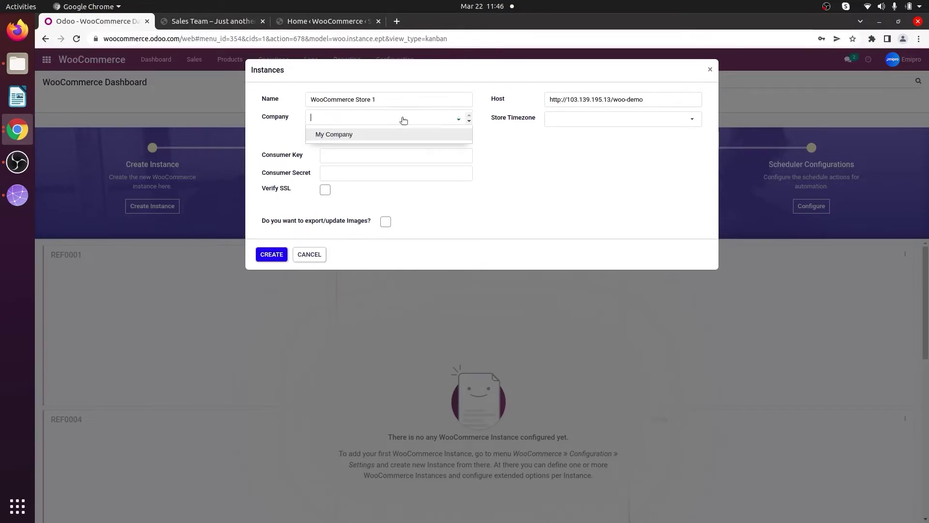
left_click(404, 134)
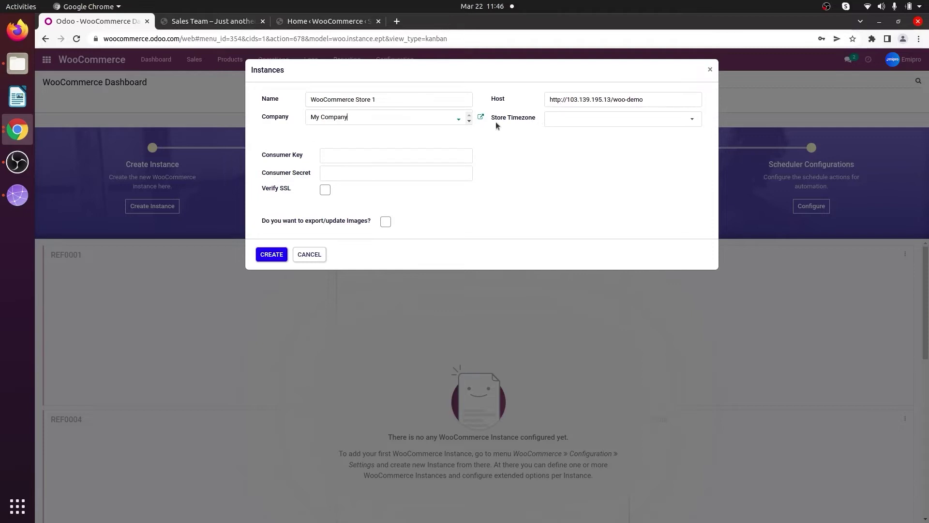
left_click(588, 122)
type("asia")
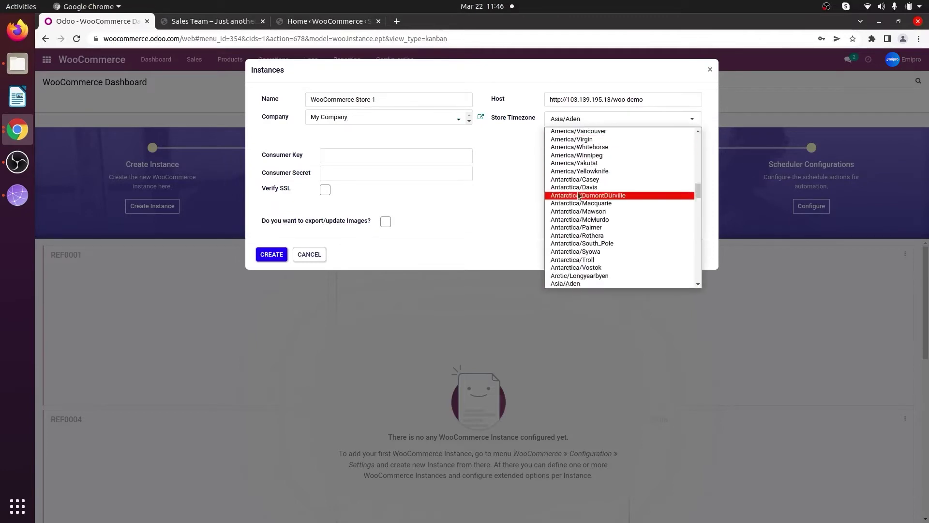
scroll(581, 196, "down", 5)
scroll(580, 203, "down", 5)
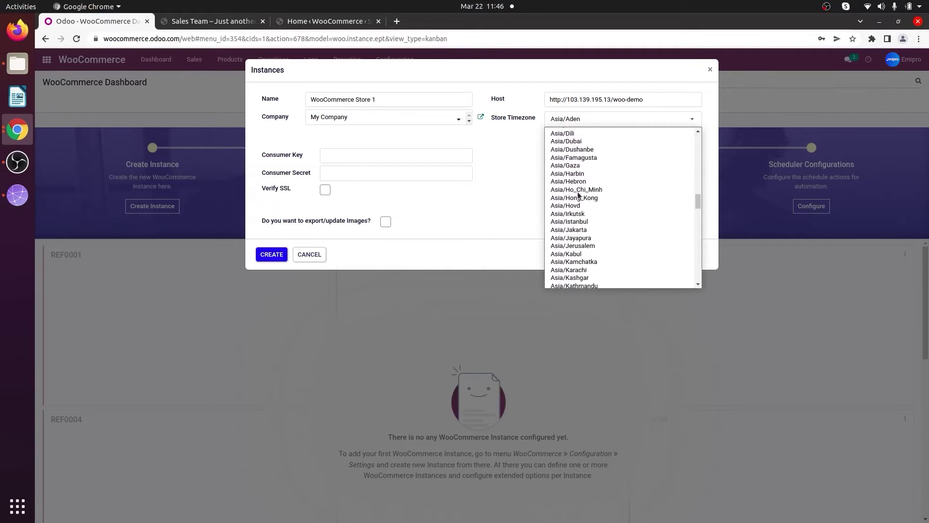
left_click(584, 212)
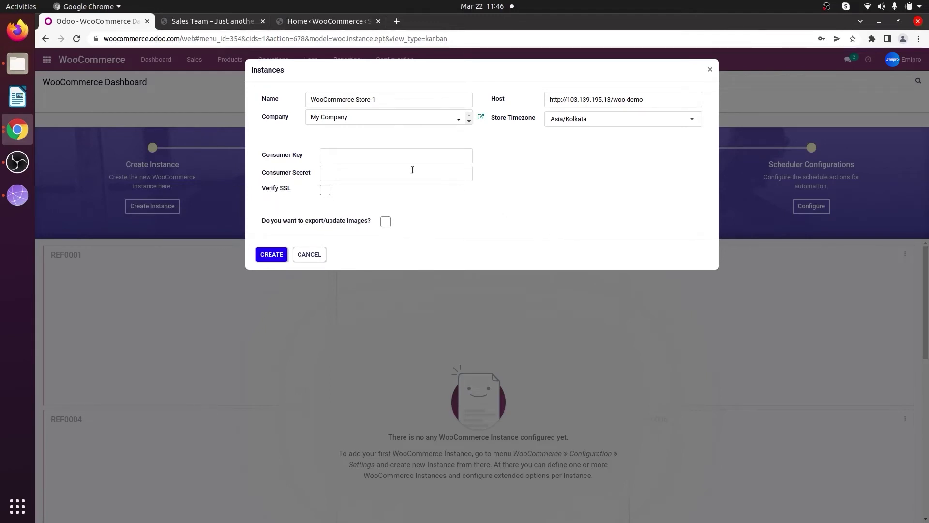
- Go to WooCommerce Settings > Advanced > REST API and begin a new API key
left_click(338, 24)
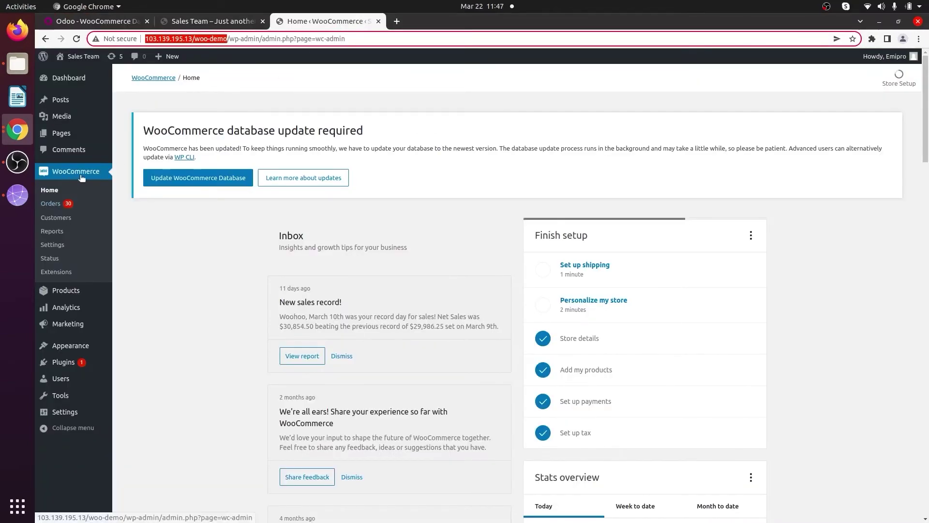
left_click(52, 244)
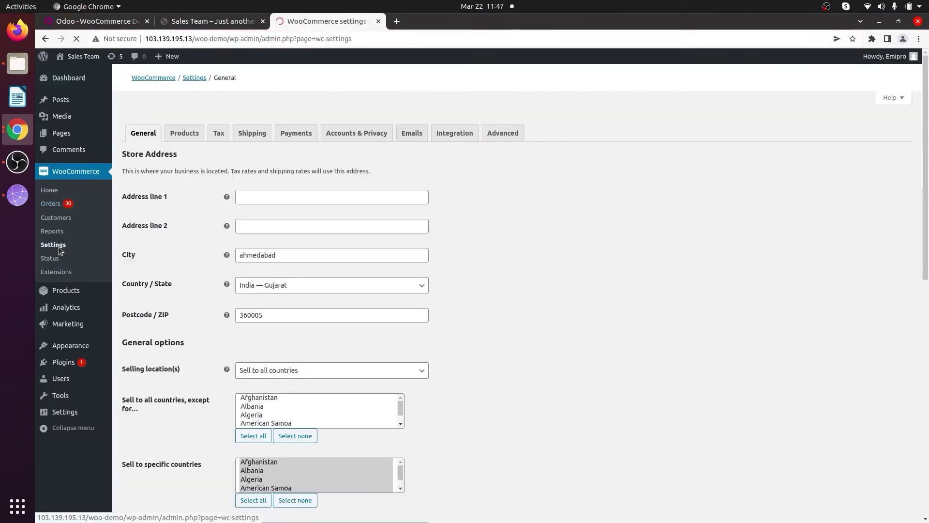
left_click(503, 224)
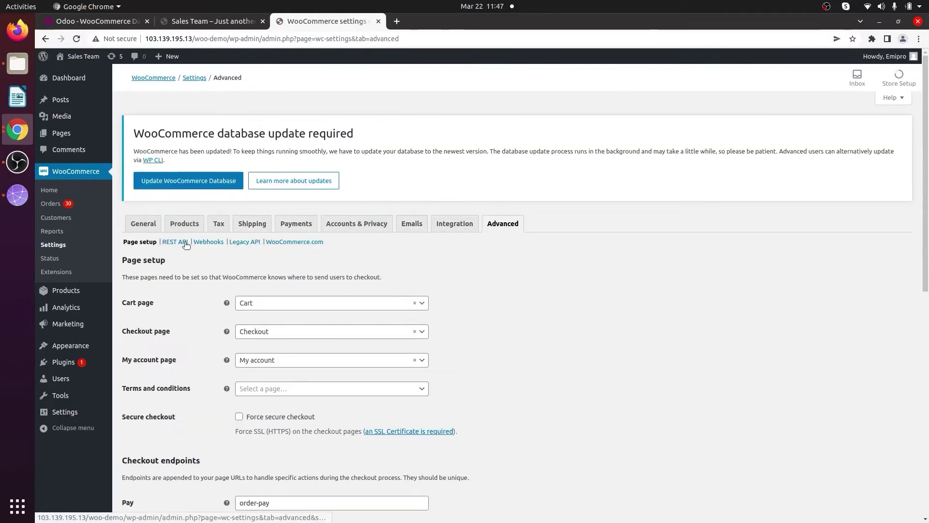
left_click(175, 242)
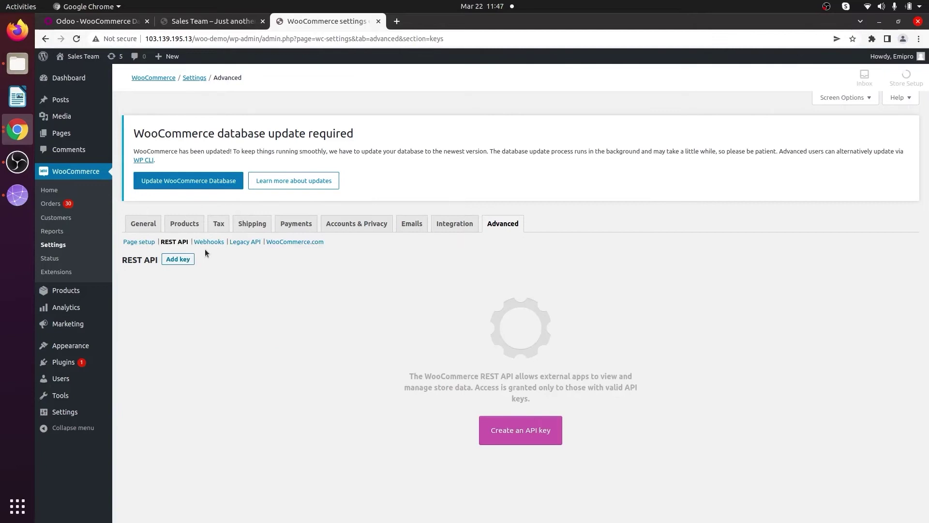
left_click(521, 430)
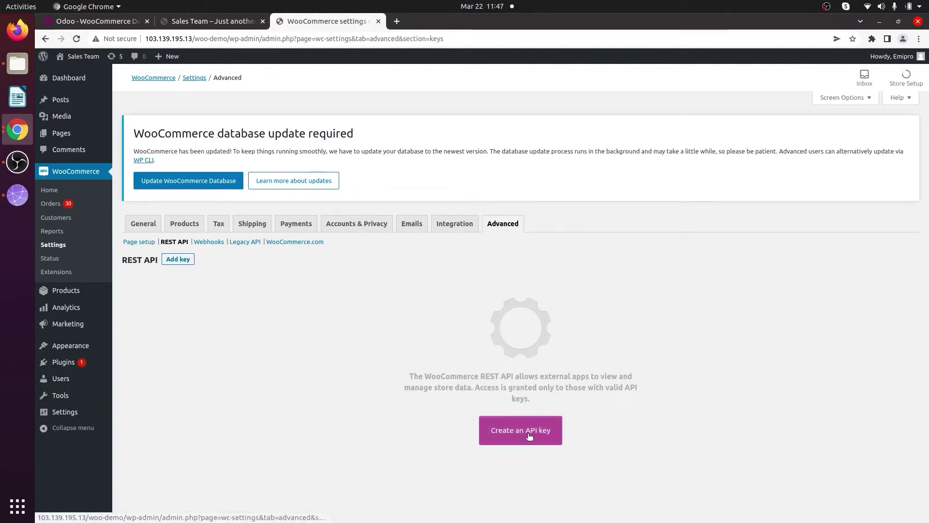
- Describe the key as Emipro, give it Read/Write permission, and generate it
left_click(368, 288)
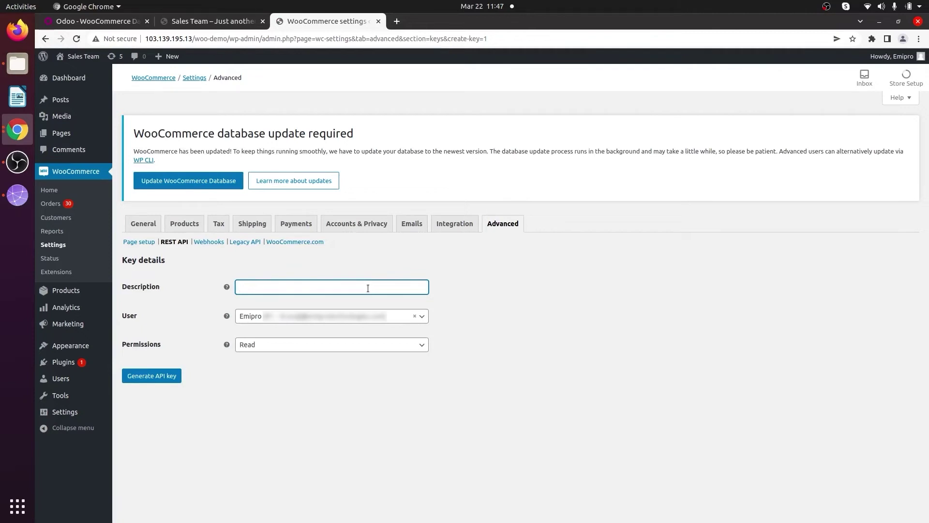
type("E")
type("mipro")
left_click(257, 346)
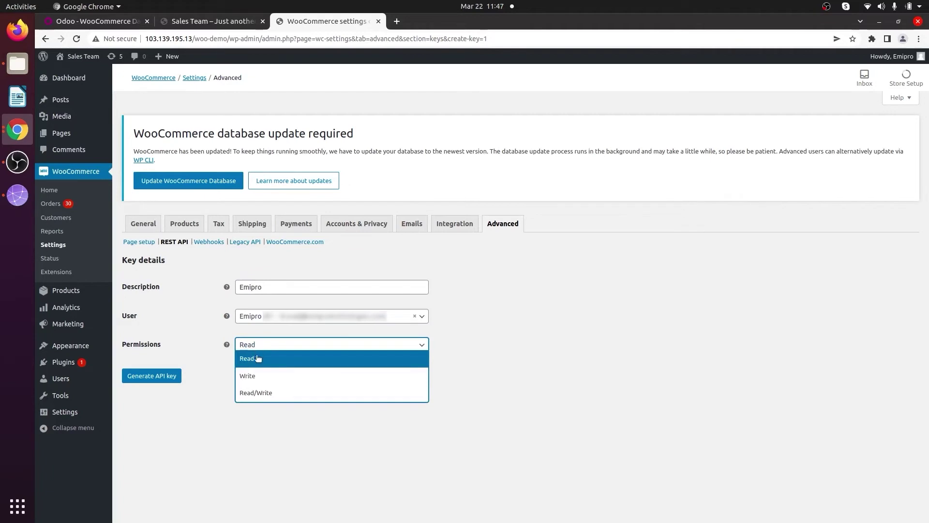
left_click(264, 394)
left_click(157, 377)
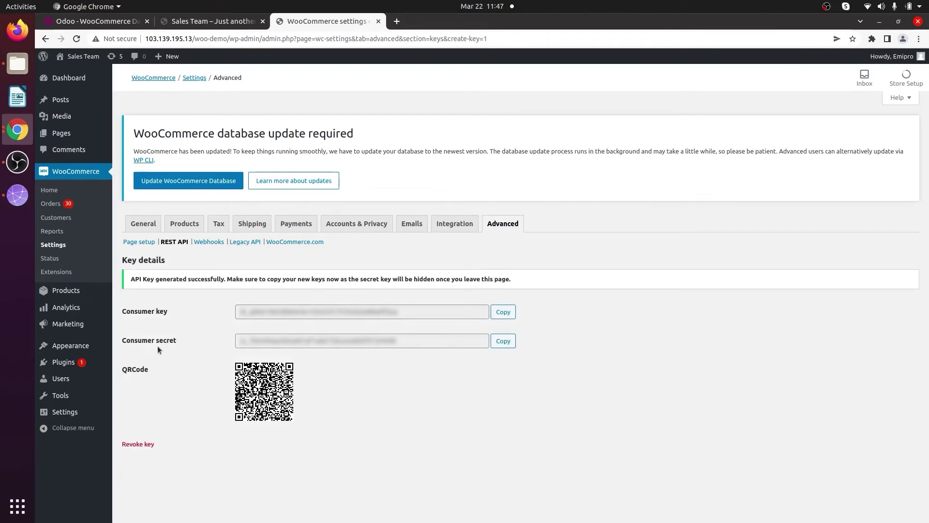
- Copy the WooCommerce consumer key into the Odoo Consumer Key field
left_click(503, 311)
left_click(106, 20)
left_click(396, 154)
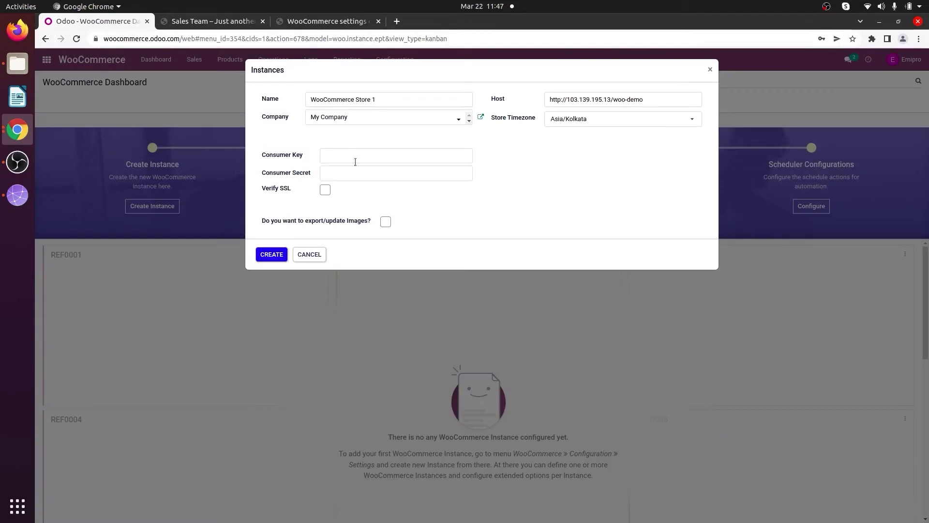
key("ctrl+v")
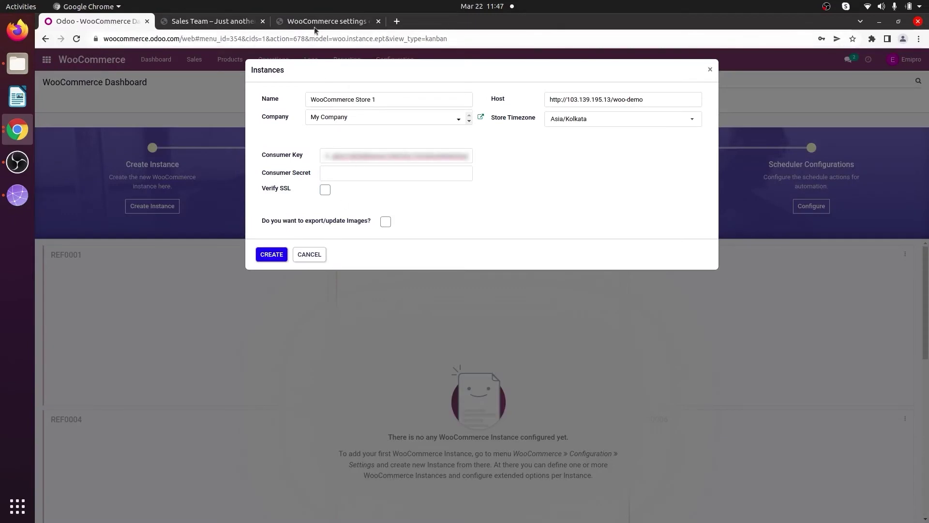
- Copy the WooCommerce consumer secret into the Odoo Consumer Secret field
left_click(314, 27)
left_click(503, 341)
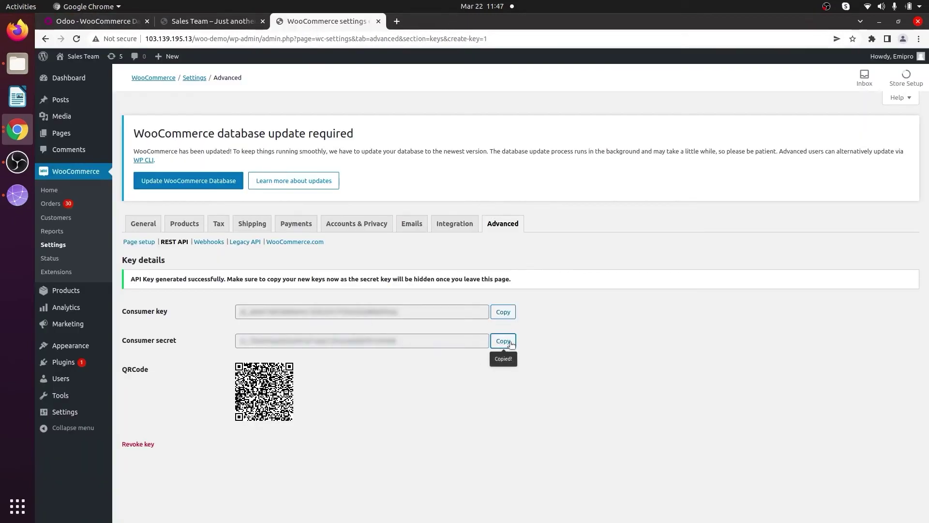
left_click(95, 21)
left_click(436, 172)
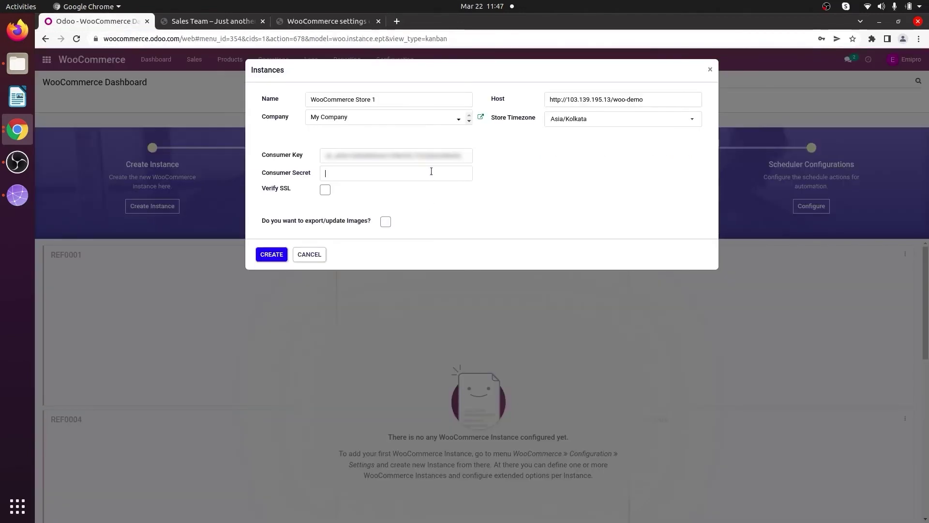
key("ctrl+v")
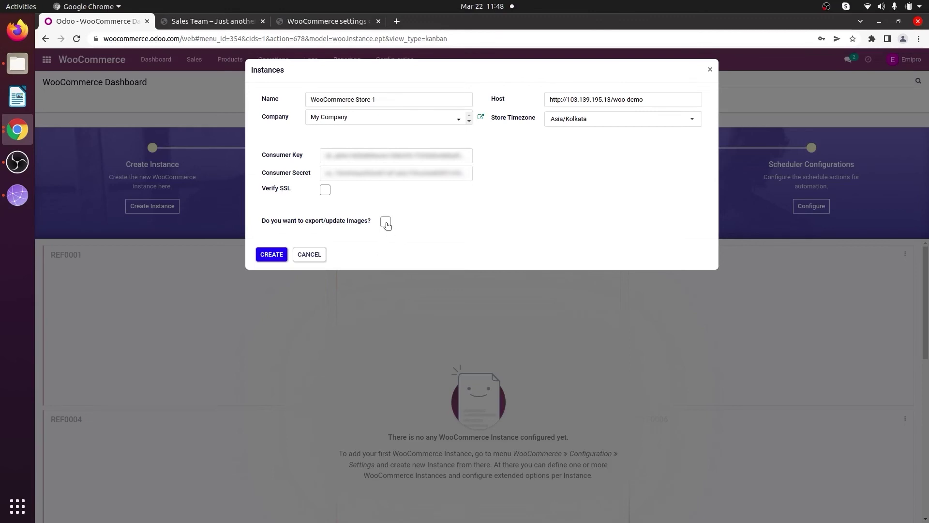
- Enable image export/update, enter the admin username and password, and create the instance
left_click(385, 221)
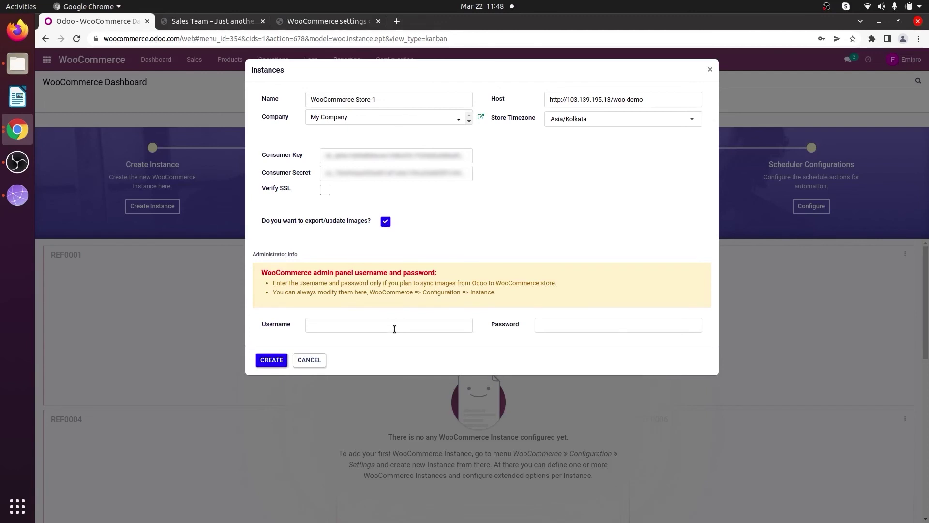
key("Tab")
left_click(272, 361)
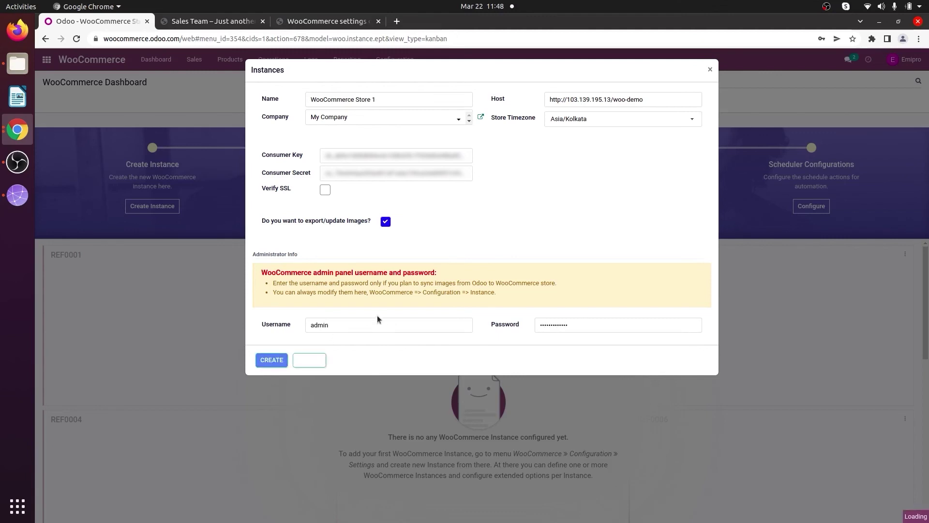